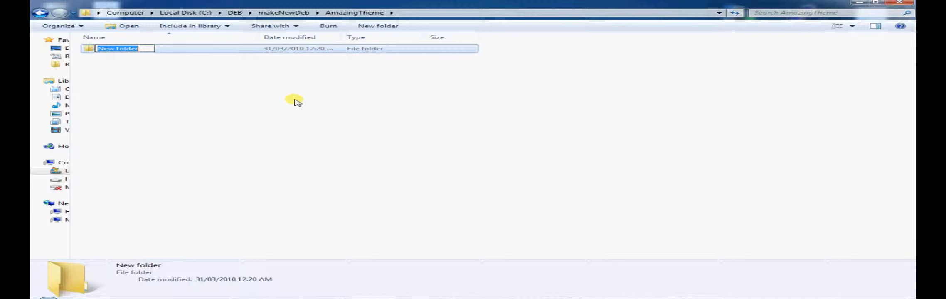
Name the new folder in AmazingTheme Library and create a Themes folder inside it
{"action": "type", "text": "Library"}
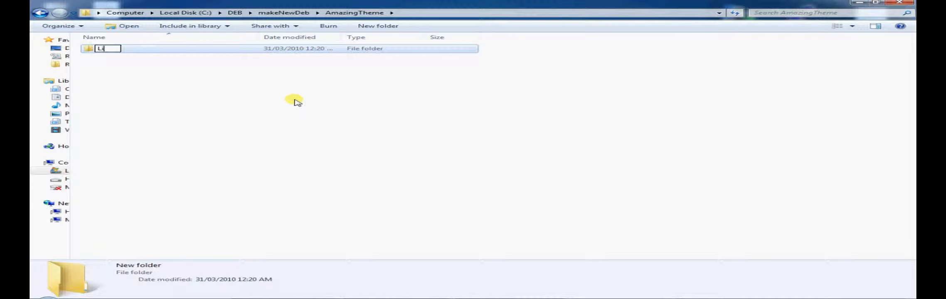
{"action": "key", "text": "Return"}
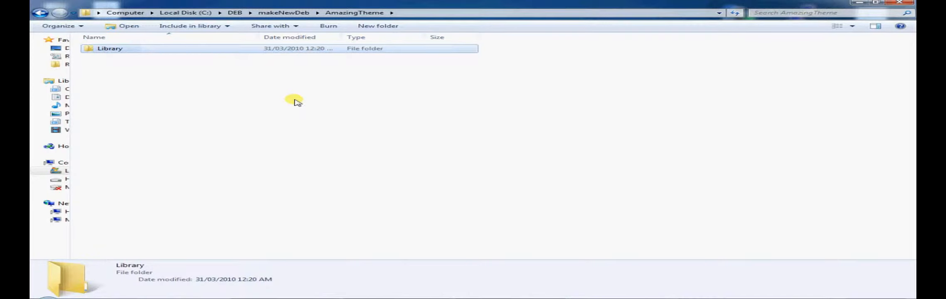
{"action": "double_click", "coordinate": [102, 48]}
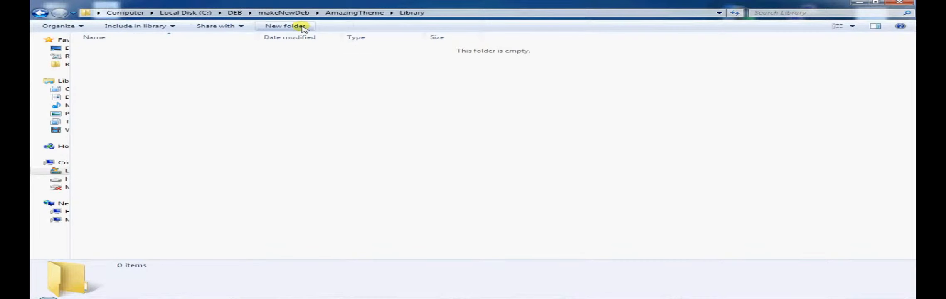
{"action": "left_click", "coordinate": [302, 27]}
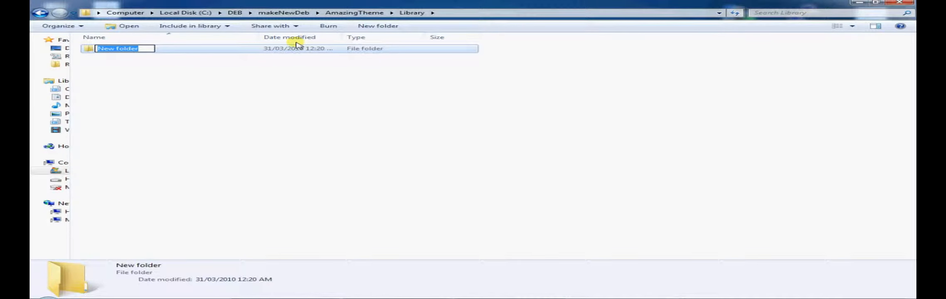
{"action": "type", "text": "Themes"}
{"action": "key", "text": "Return"}
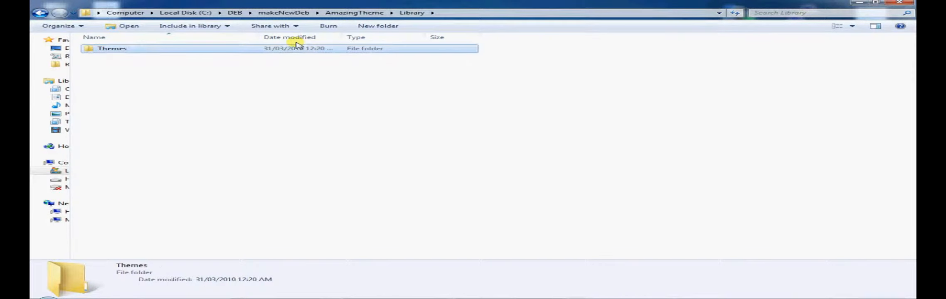
Create a folder named Amazing Theme.theme inside the Themes folder
{"action": "double_click", "coordinate": [106, 53]}
{"action": "left_click", "coordinate": [303, 27]}
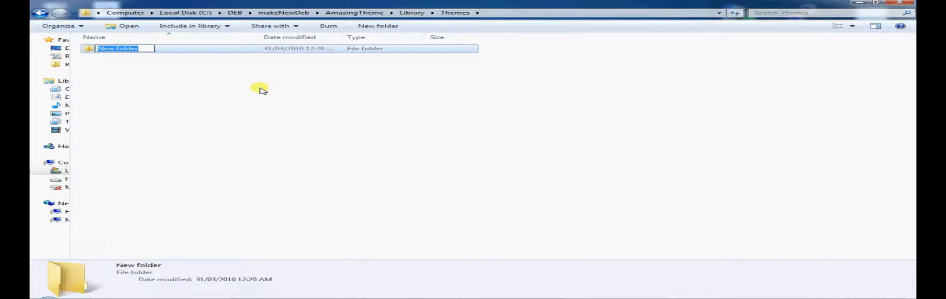
{"action": "type", "text": "A"}
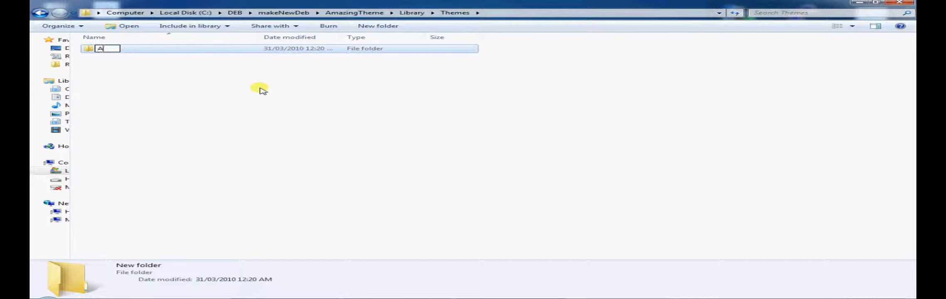
{"action": "type", "text": "mazing "}
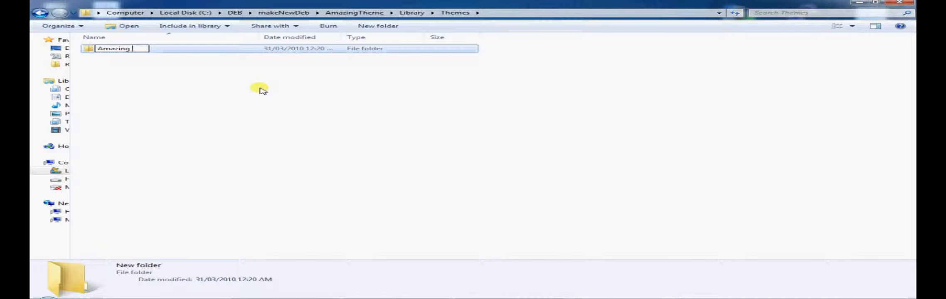
{"action": "type", "text": "Theme.theme"}
{"action": "key", "text": "Return"}
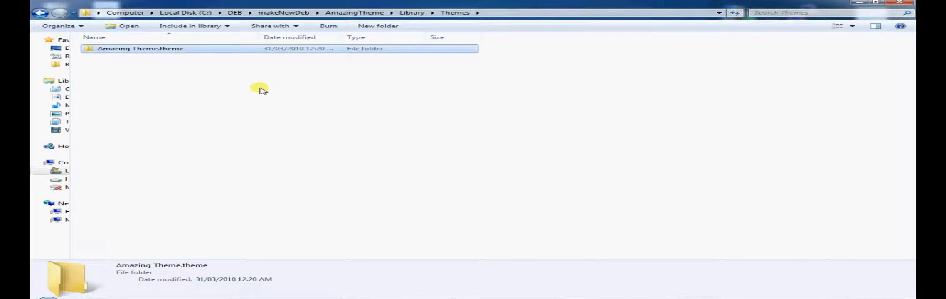
Look inside the Amazing Theme.theme folder and go back up to the AmazingTheme folder
{"action": "double_click", "coordinate": [155, 52]}
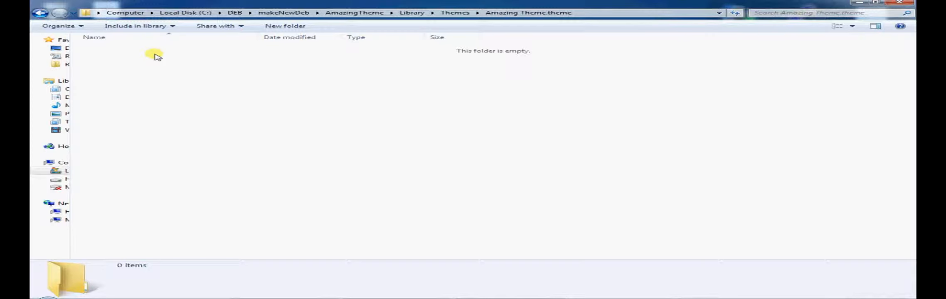
{"action": "key", "text": "BackSpace"}
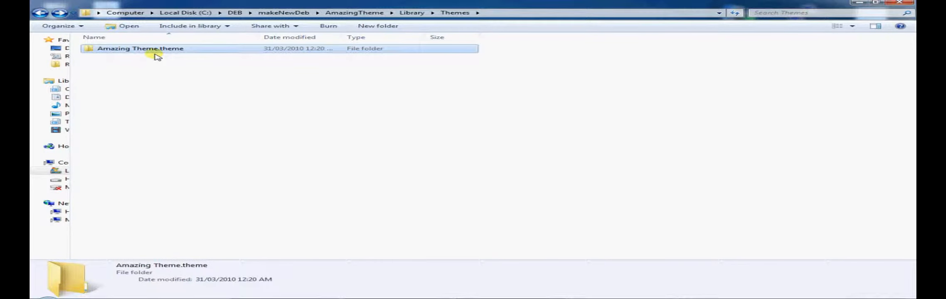
{"action": "key", "text": "BackSpace"}
{"action": "key", "text": "BackSpace"}
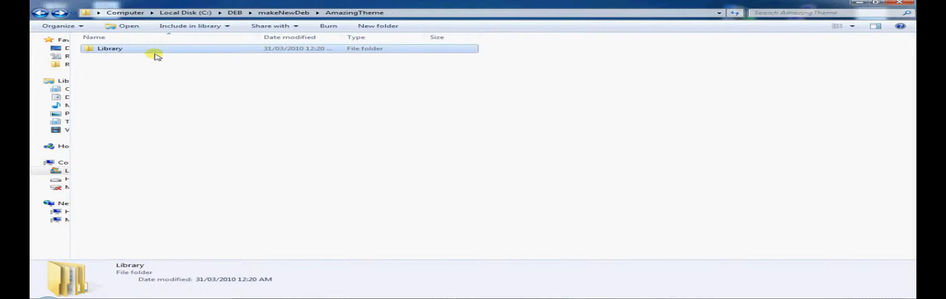
{"action": "left_click", "coordinate": [157, 58]}
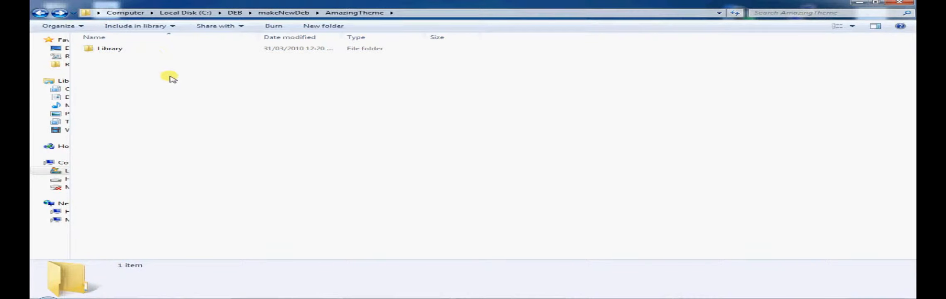
Create an Applications folder in AmazingTheme with a MyApp.app folder inside it
{"action": "left_click", "coordinate": [323, 26]}
{"action": "type", "text": "Appl"}
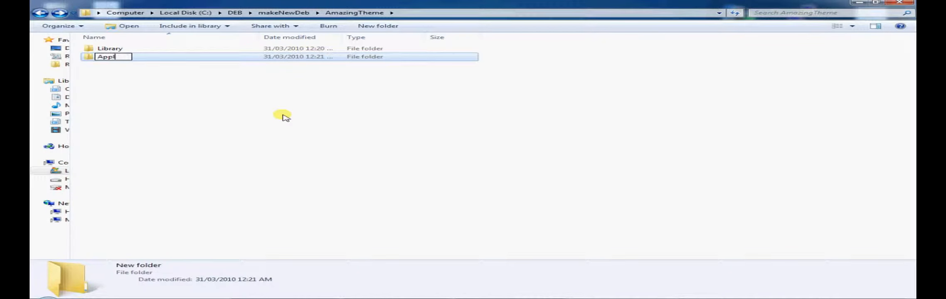
{"action": "type", "text": "ications"}
{"action": "key", "text": "Return"}
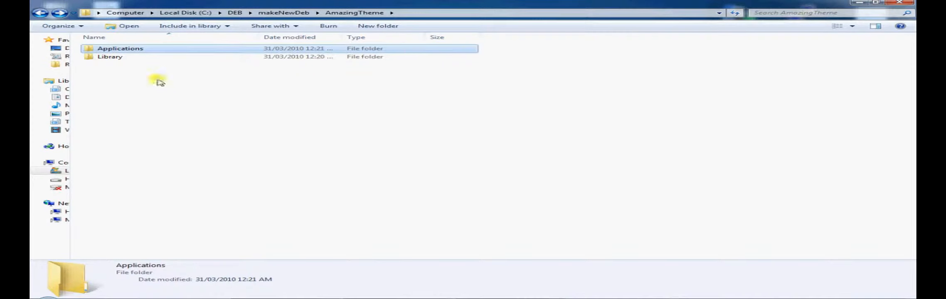
{"action": "double_click", "coordinate": [119, 48]}
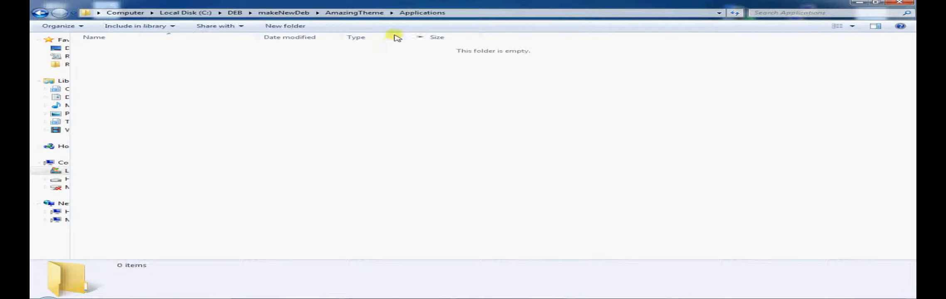
{"action": "left_click", "coordinate": [295, 25]}
{"action": "type", "text": "MyApp.app"}
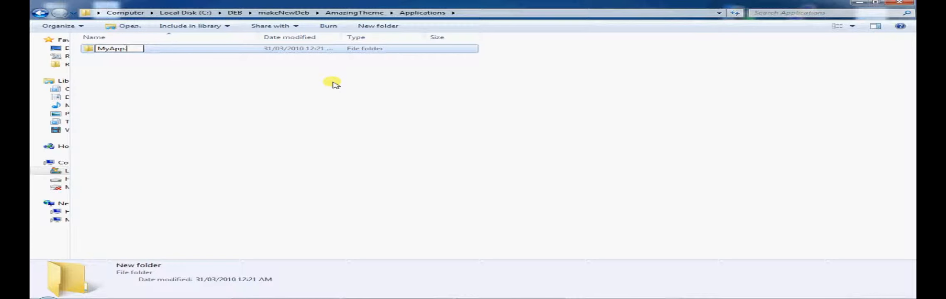
{"action": "key", "text": "Return"}
Return to the AmazingTheme folder and delete the Applications folder
{"action": "left_click", "coordinate": [268, 98]}
{"action": "key", "text": "BackSpace"}
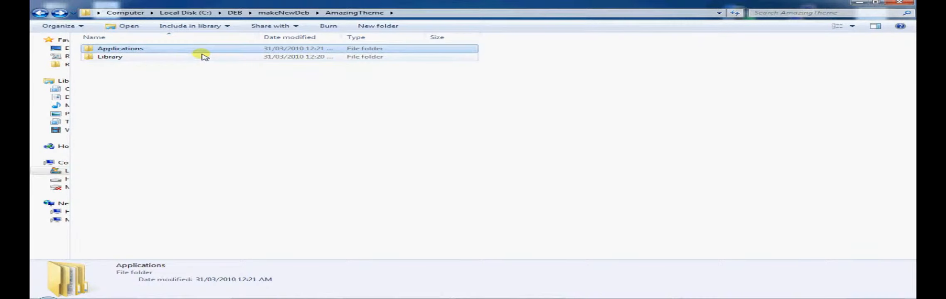
{"action": "key", "text": "Delete"}
{"action": "left_click", "coordinate": [518, 183]}
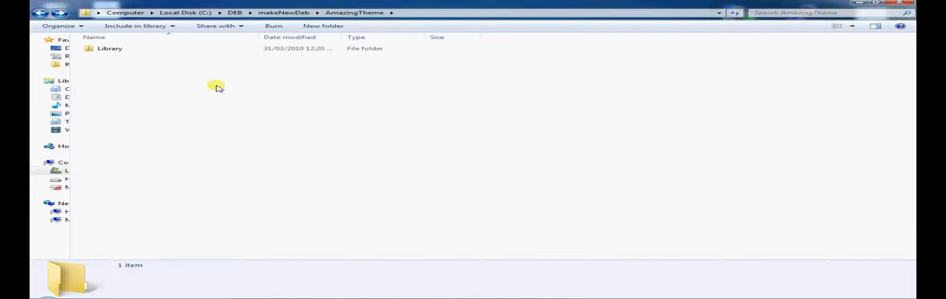
Create a folder named DEBIAN in AmazingTheme alongside Library
{"action": "left_click", "coordinate": [328, 27]}
{"action": "type", "text": "DEBIAN"}
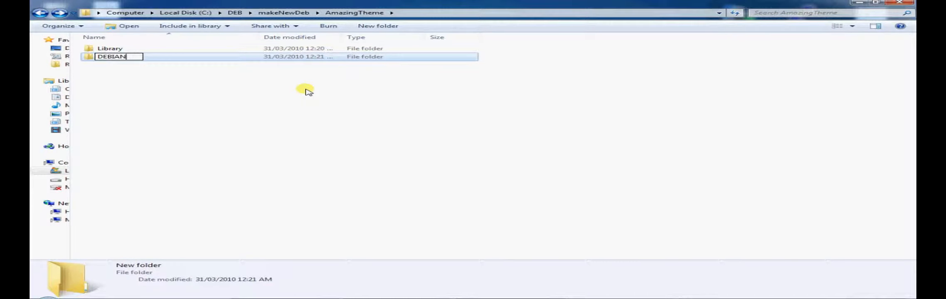
{"action": "key", "text": "Return"}
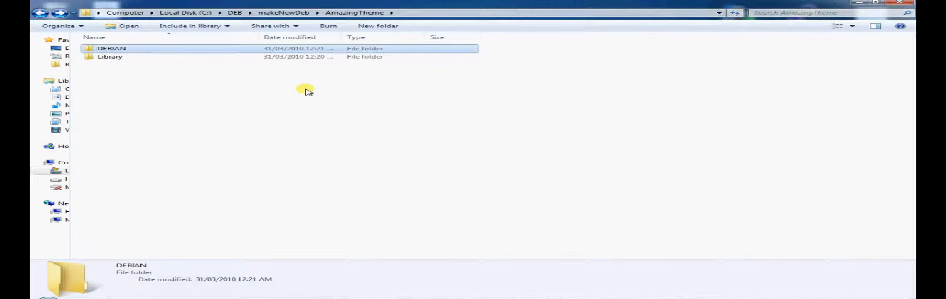
Create a text file inside the DEBIAN folder and name it control, without an extension
{"action": "double_click", "coordinate": [116, 49]}
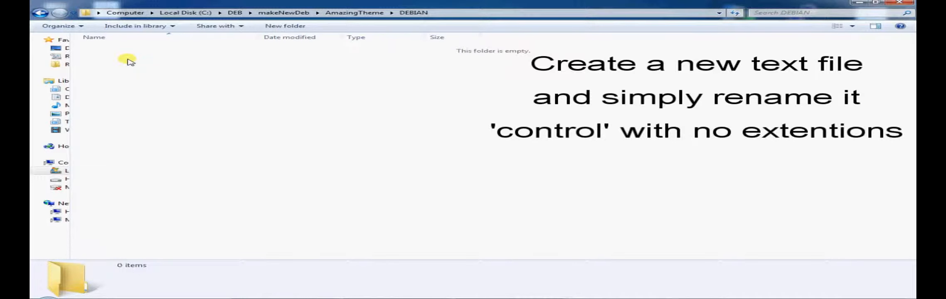
{"action": "right_click", "coordinate": [128, 60]}
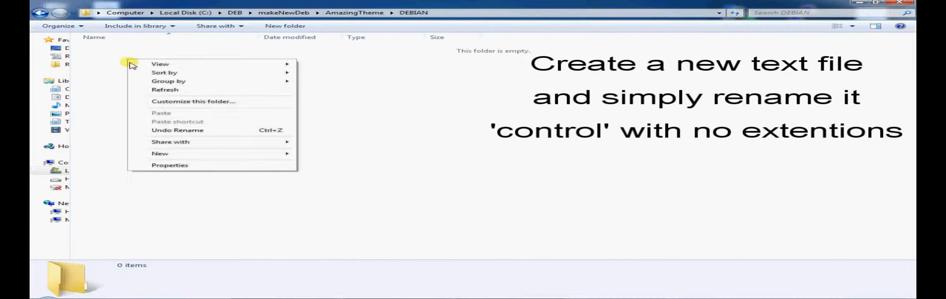
{"action": "mouse_move", "coordinate": [219, 155]}
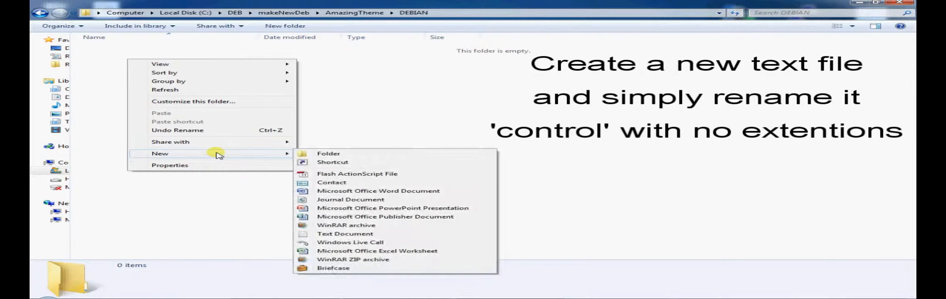
{"action": "left_click", "coordinate": [345, 235]}
{"action": "key", "text": "ctrl+a"}
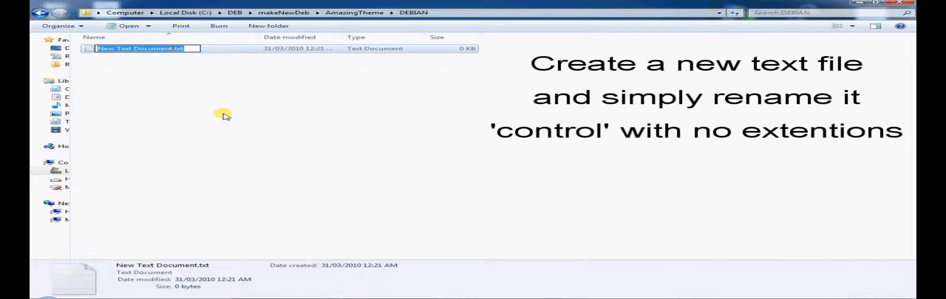
{"action": "type", "text": "control"}
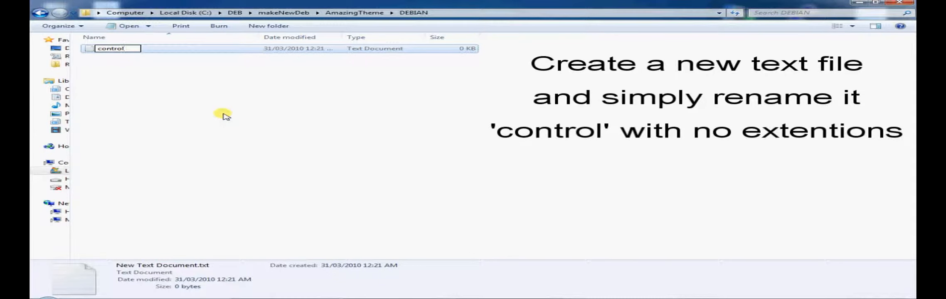
{"action": "key", "text": "Return"}
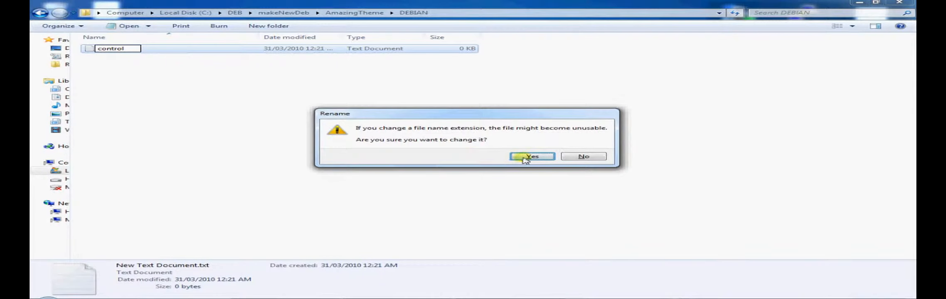
{"action": "left_click", "coordinate": [524, 157]}
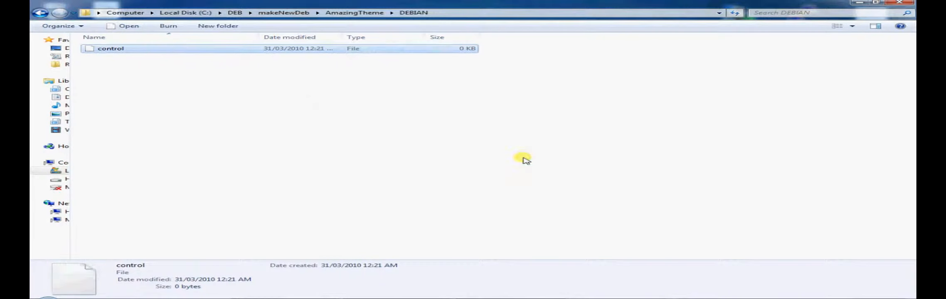
Open the control file with WordPad and insert the package metadata template, from Package: com.myrepospace.PackageName to Depends: com.packageI.need
{"action": "left_click", "coordinate": [127, 26]}
{"action": "scroll", "coordinate": [532, 150], "scroll_direction": "down", "scroll_amount": 3}
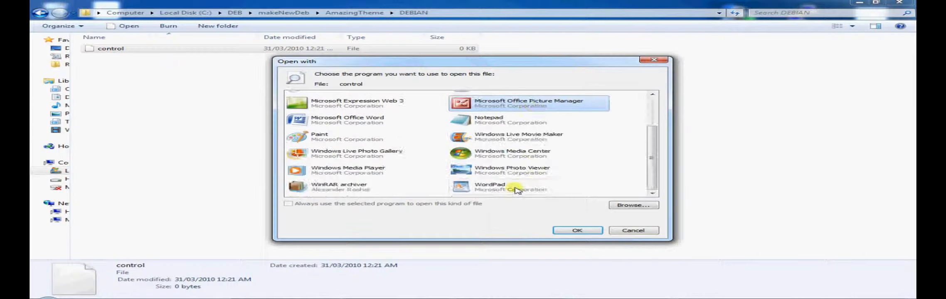
{"action": "left_click", "coordinate": [515, 189]}
{"action": "double_click", "coordinate": [515, 190]}
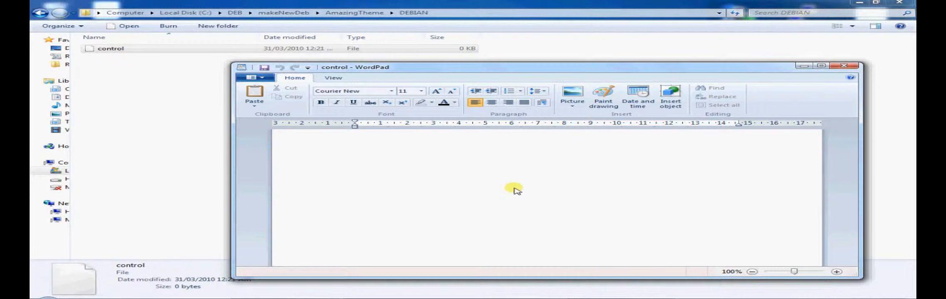
{"action": "type", "text": "Package: com.myrepospace.PackageName Name: Package Full Name Version: 1.0 Architecture: iphoneos-arm Description: Awesome Short Description Homepage: http://www.myrepospace.com Maintainer: admin Author: admin <http://www.myrepospace.com/profile/admin> Section: admin - MyRepoSpace Conflicts: com.packageIdont.like Depends: com.packageI.need"}
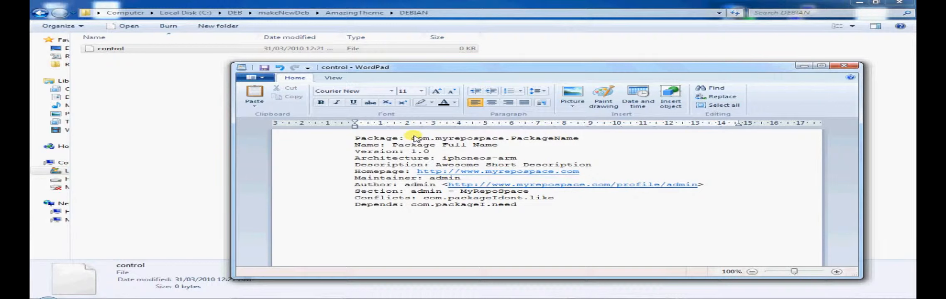
Examine the Package identifier and the Name value in the control file
{"action": "double_click", "coordinate": [415, 138]}
{"action": "left_click", "coordinate": [578, 139]}
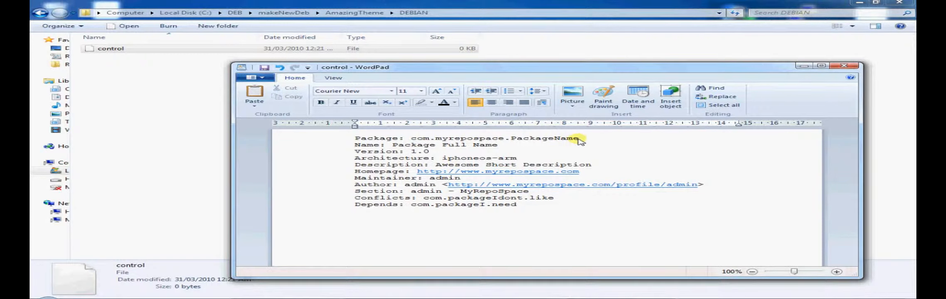
{"action": "left_click_drag", "start_coordinate": [578, 138], "coordinate": [425, 140]}
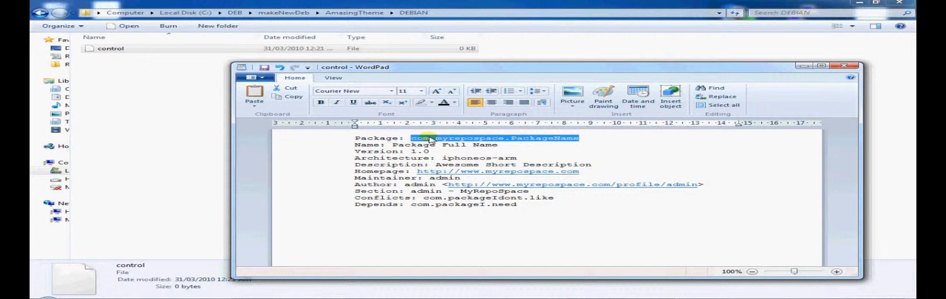
{"action": "left_click", "coordinate": [473, 138]}
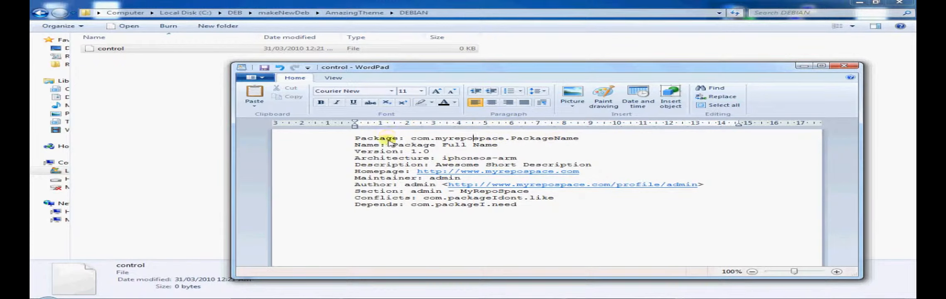
{"action": "left_click_drag", "start_coordinate": [392, 145], "coordinate": [504, 147]}
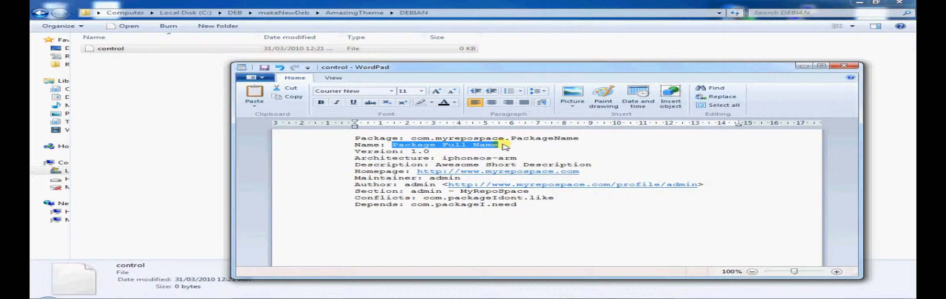
Examine the remaining control file fields from Version onward, including the Conflicts and Depends values
{"action": "left_click", "coordinate": [424, 151]}
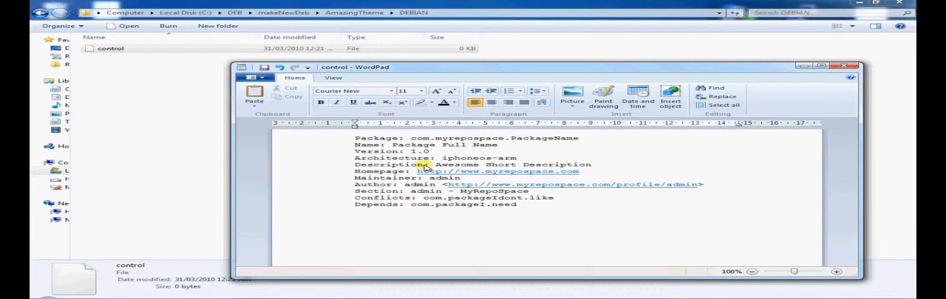
{"action": "left_click", "coordinate": [391, 171]}
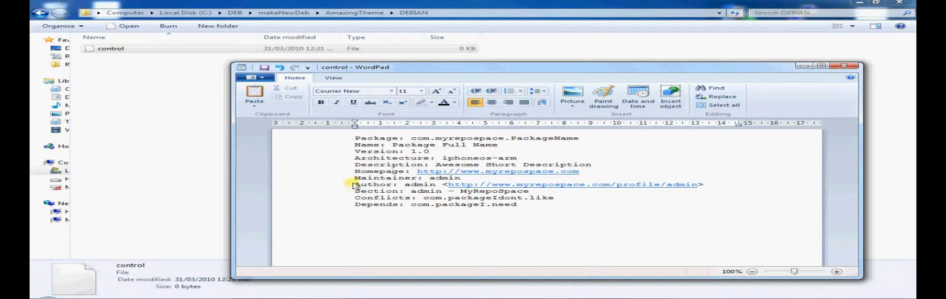
{"action": "left_click", "coordinate": [392, 178]}
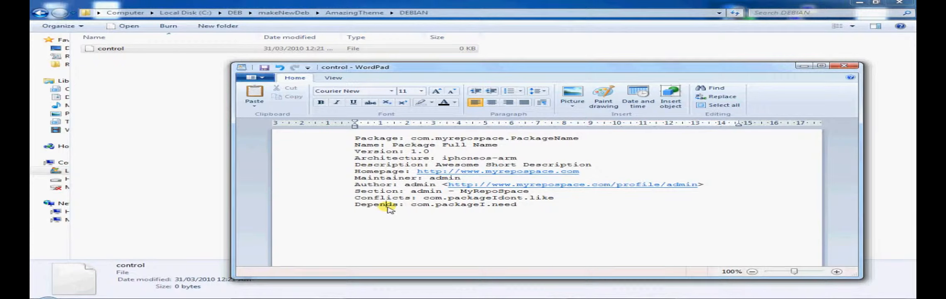
{"action": "left_click_drag", "start_coordinate": [390, 199], "coordinate": [495, 199]}
{"action": "left_click", "coordinate": [493, 198]}
{"action": "left_click", "coordinate": [561, 199]}
{"action": "left_click_drag", "start_coordinate": [411, 205], "coordinate": [517, 205]}
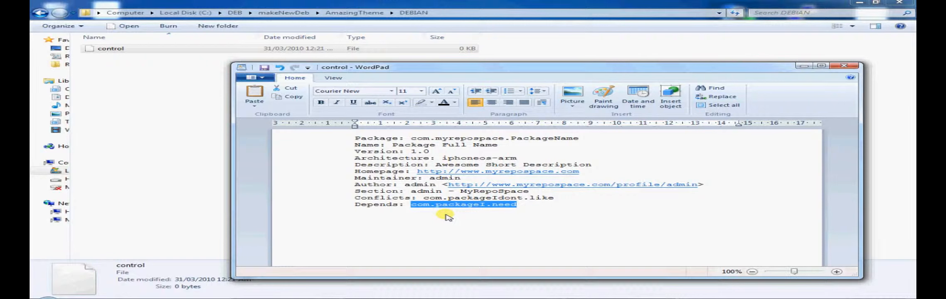
Replace the Depends value in the control file with winterboard and end the file with an empty line
{"action": "left_click", "coordinate": [517, 204]}
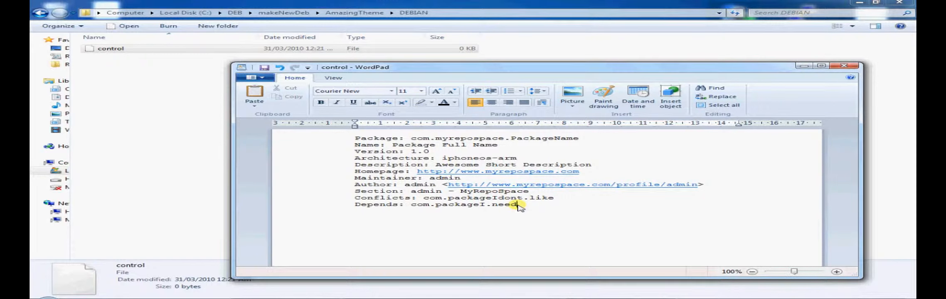
{"action": "left_click", "coordinate": [412, 205], "text": "shift"}
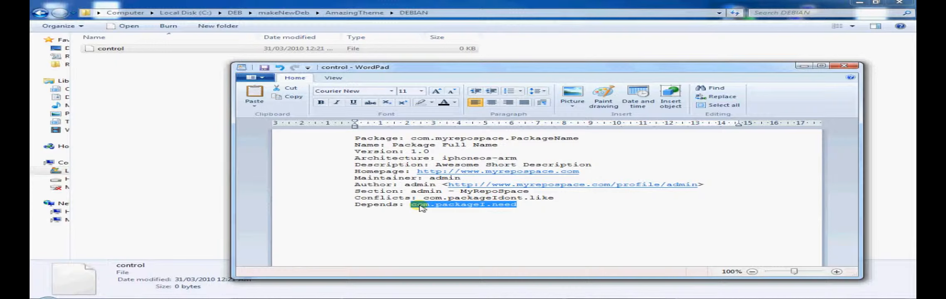
{"action": "type", "text": "wint"}
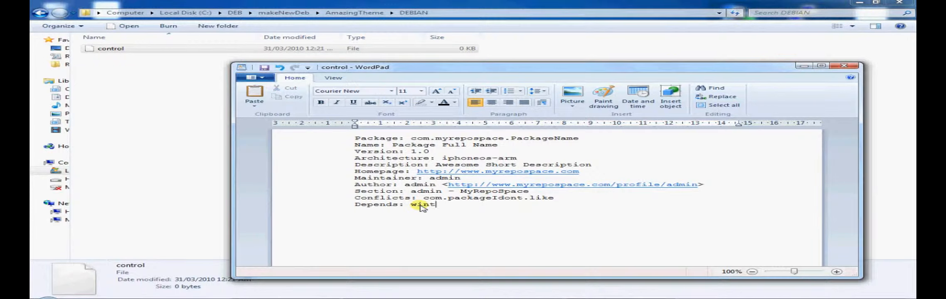
{"action": "type", "text": "erboard"}
Save the control file in Text-Only format and close it
{"action": "key", "text": "ctrl+s"}
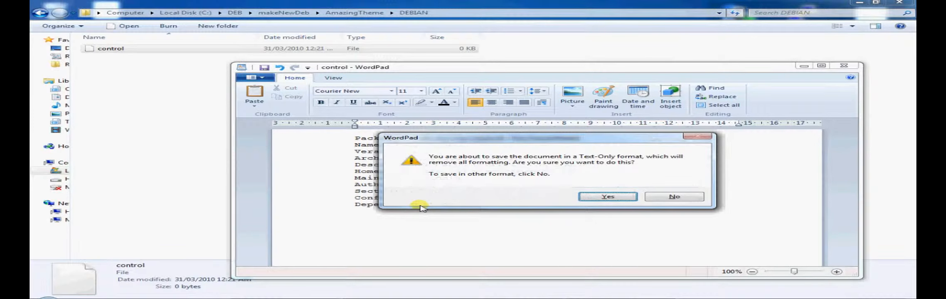
{"action": "key", "text": "Return"}
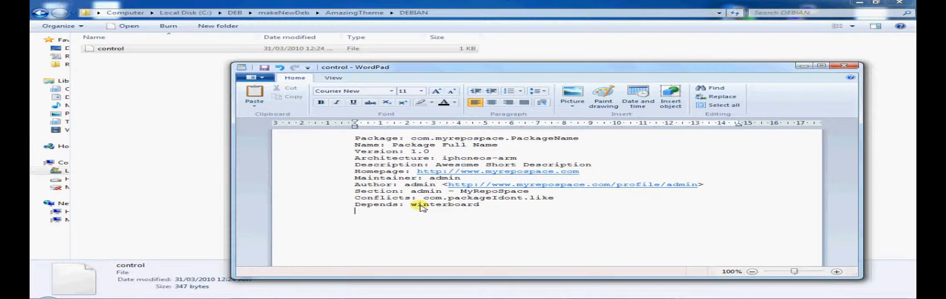
{"action": "left_click", "coordinate": [844, 65]}
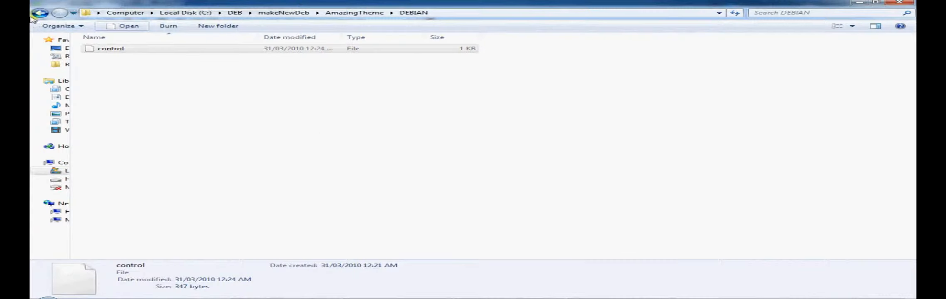
Go back to the makeNewDeb folder and copy AmazingTheme into /private/var/root on the remote device in WinSCP
{"action": "left_click", "coordinate": [39, 15]}
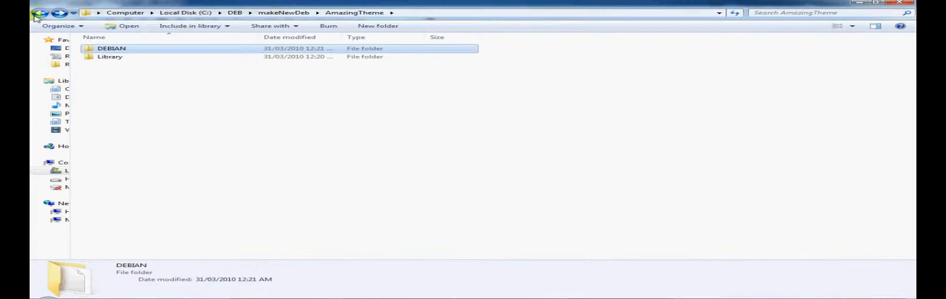
{"action": "left_click", "coordinate": [39, 14]}
{"action": "left_click", "coordinate": [875, 2]}
{"action": "left_click_drag", "start_coordinate": [408, 43], "coordinate": [117, 44]}
{"action": "left_click_drag", "start_coordinate": [106, 89], "coordinate": [727, 140]}
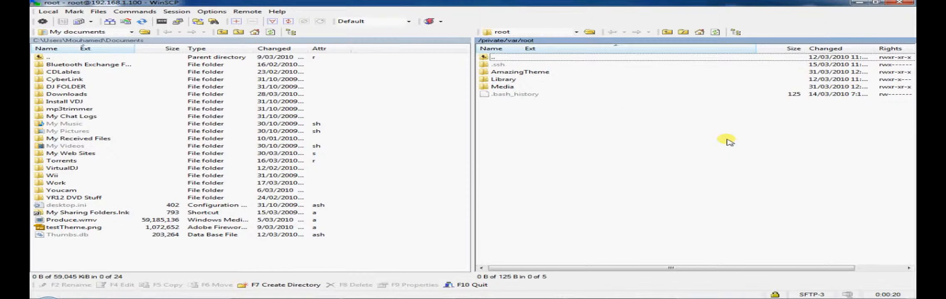
Set the octal permissions of the DEBIAN folder inside the remote AmazingTheme folder to 0775
{"action": "double_click", "coordinate": [534, 72]}
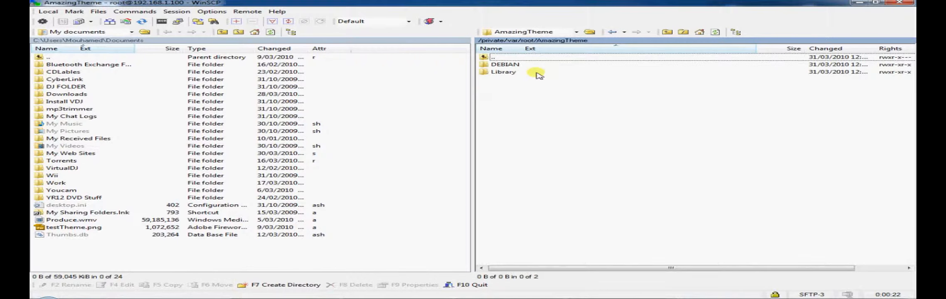
{"action": "right_click", "coordinate": [531, 67]}
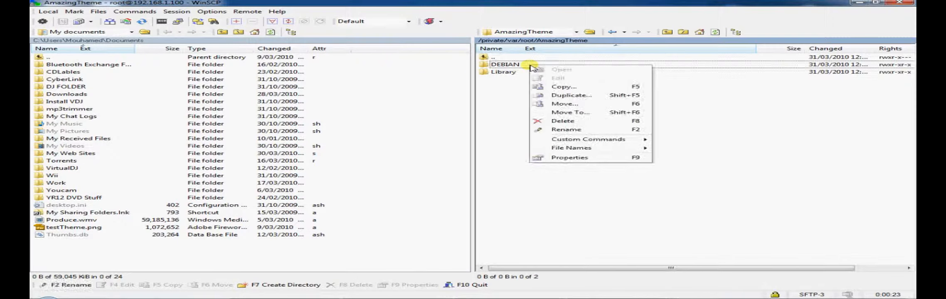
{"action": "left_click", "coordinate": [588, 159]}
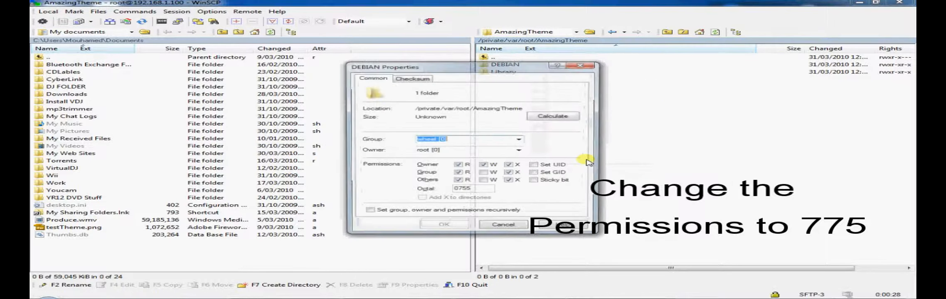
{"action": "left_click", "coordinate": [489, 191]}
{"action": "key", "text": "BackSpace"}
{"action": "key", "text": "BackSpace"}
{"action": "type", "text": "75"}
{"action": "key", "text": "Return"}
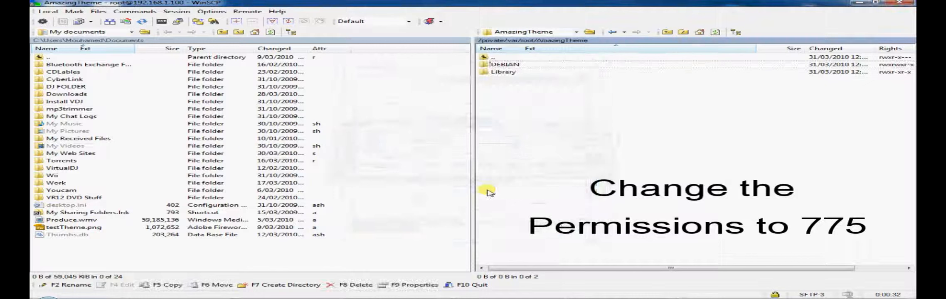
Set the octal permissions of the control file inside the remote DEBIAN folder to 0775
{"action": "double_click", "coordinate": [517, 65]}
{"action": "right_click", "coordinate": [519, 67]}
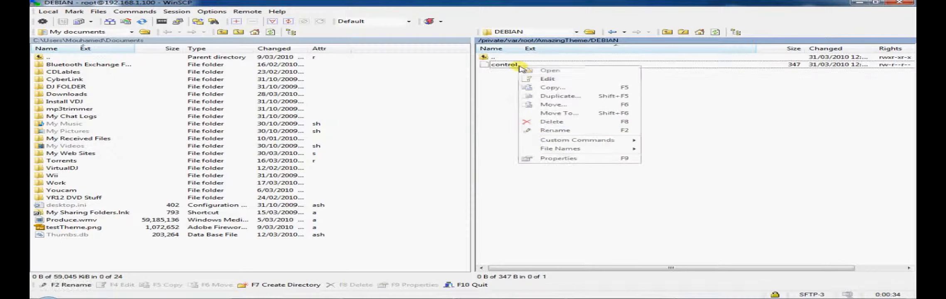
{"action": "left_click", "coordinate": [557, 158]}
{"action": "left_click", "coordinate": [480, 191]}
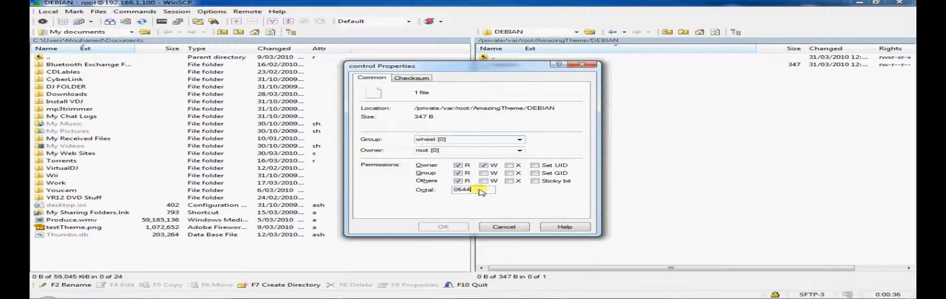
{"action": "key", "text": "BackSpace"}
{"action": "key", "text": "BackSpace"}
{"action": "key", "text": "BackSpace"}
{"action": "key", "text": "BackSpace"}
{"action": "type", "text": "0"}
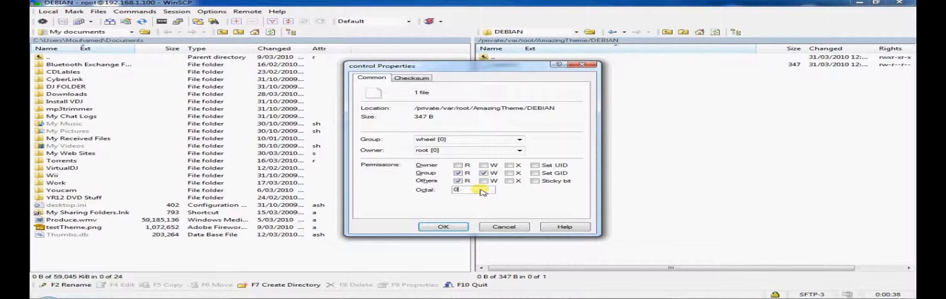
{"action": "type", "text": "775"}
{"action": "key", "text": "Return"}
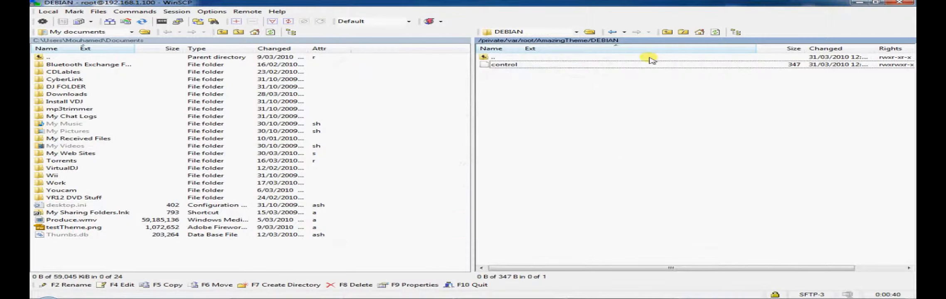
Return to /private/var/root, run dpkg -b "AmazingTheme" in the console, and widen the console to show the full output
{"action": "left_click", "coordinate": [699, 34]}
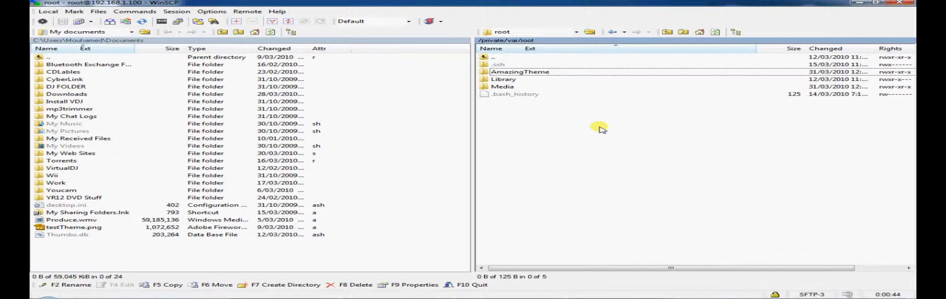
{"action": "key", "text": "ctrl+t"}
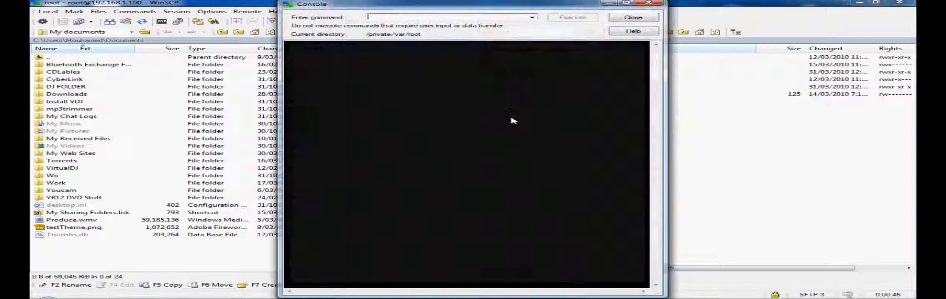
{"action": "left_click_drag", "start_coordinate": [409, 7], "coordinate": [175, 16]}
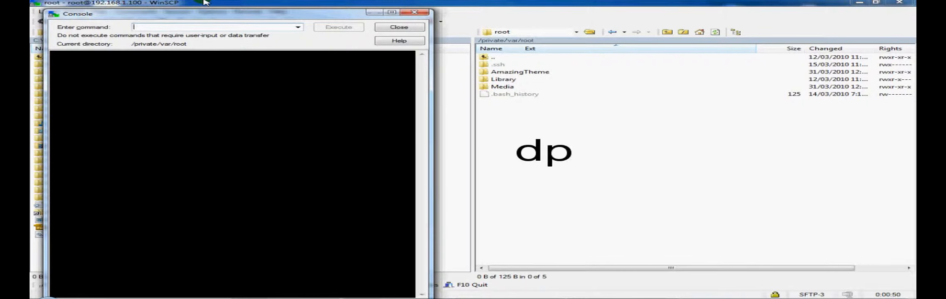
{"action": "type", "text": "dpkg"}
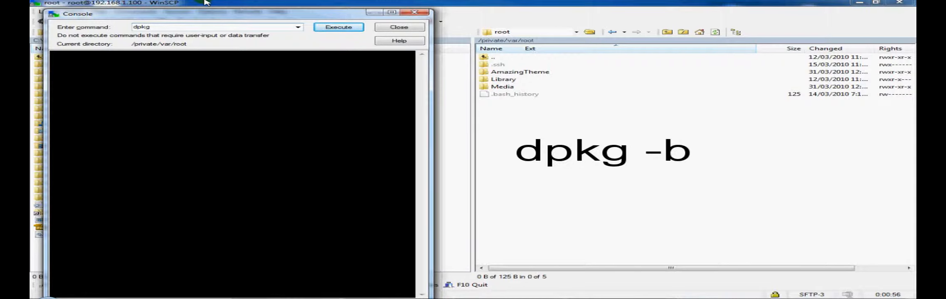
{"action": "type", "text": " -b"}
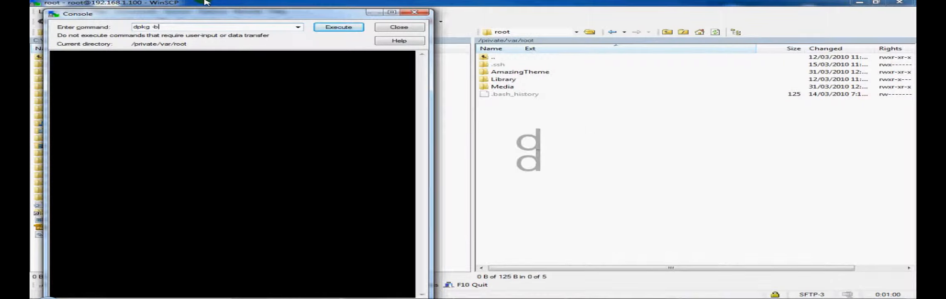
{"action": "type", "text": " \""}
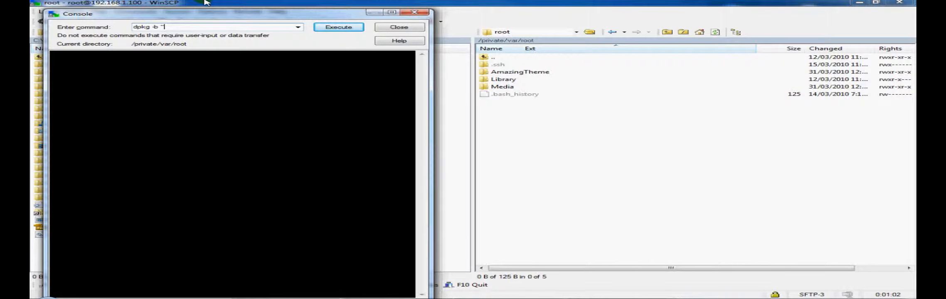
{"action": "type", "text": "AmazingTheme\""}
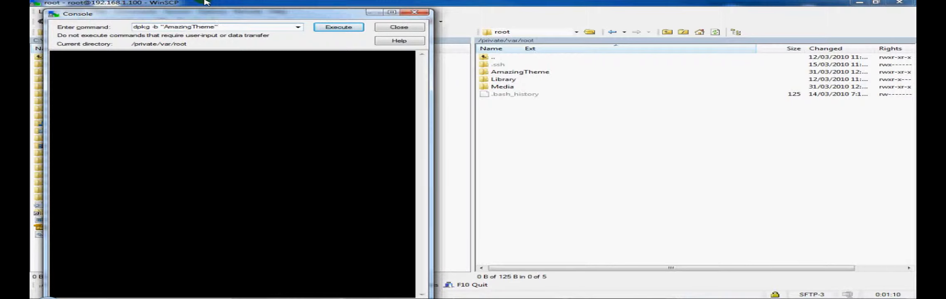
{"action": "left_click", "coordinate": [337, 30]}
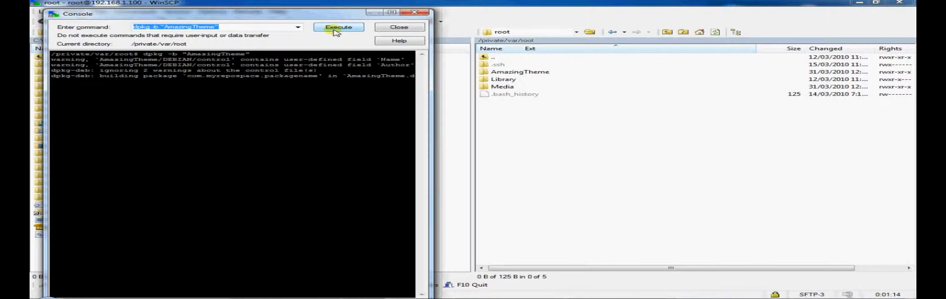
{"action": "left_click_drag", "start_coordinate": [432, 98], "coordinate": [501, 108]}
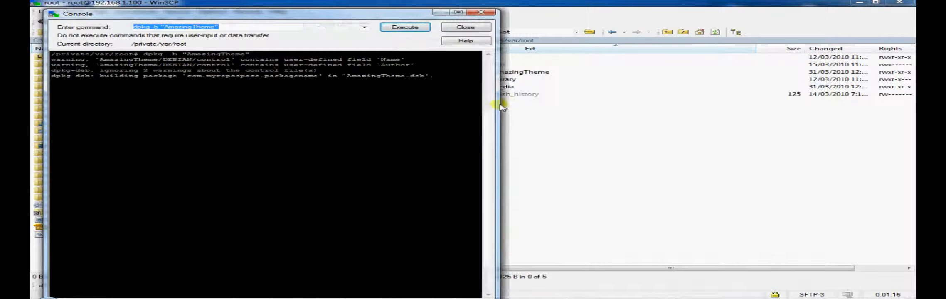